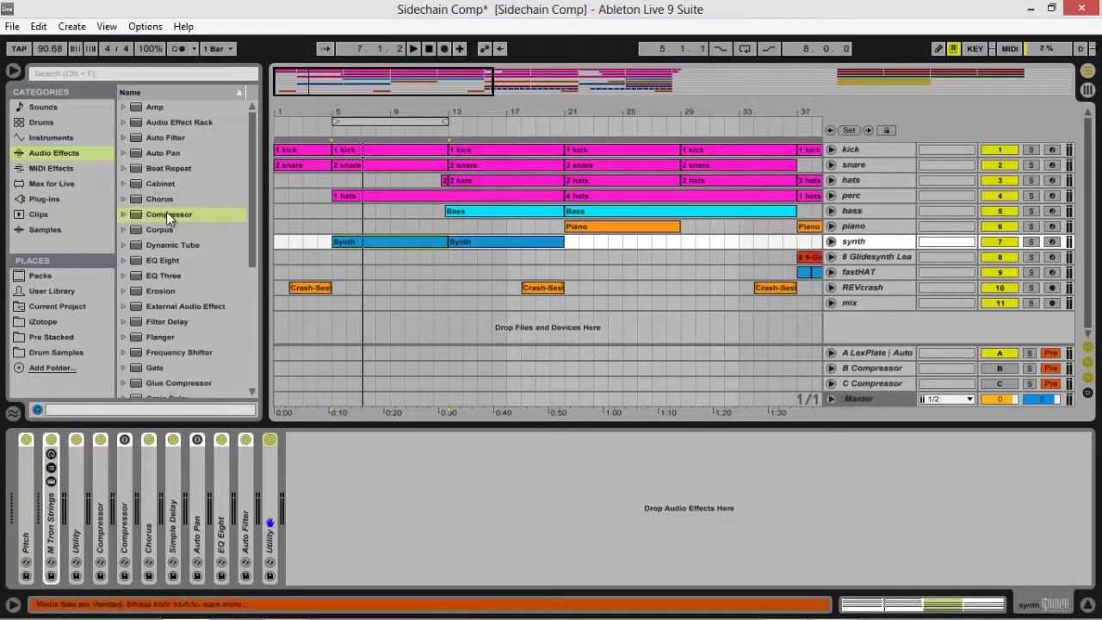
- Add a Compressor at the end of the synth track's effect chain and enable its sidechain with the kick track as audio source
left_click_drag(158, 213, 439, 452)
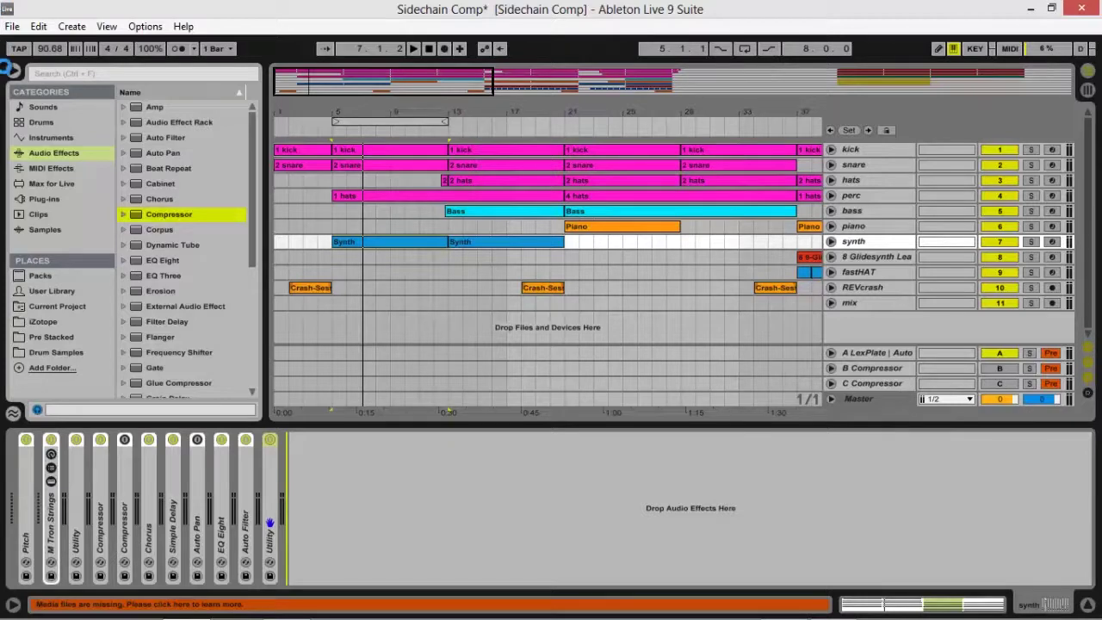
left_click(14, 73)
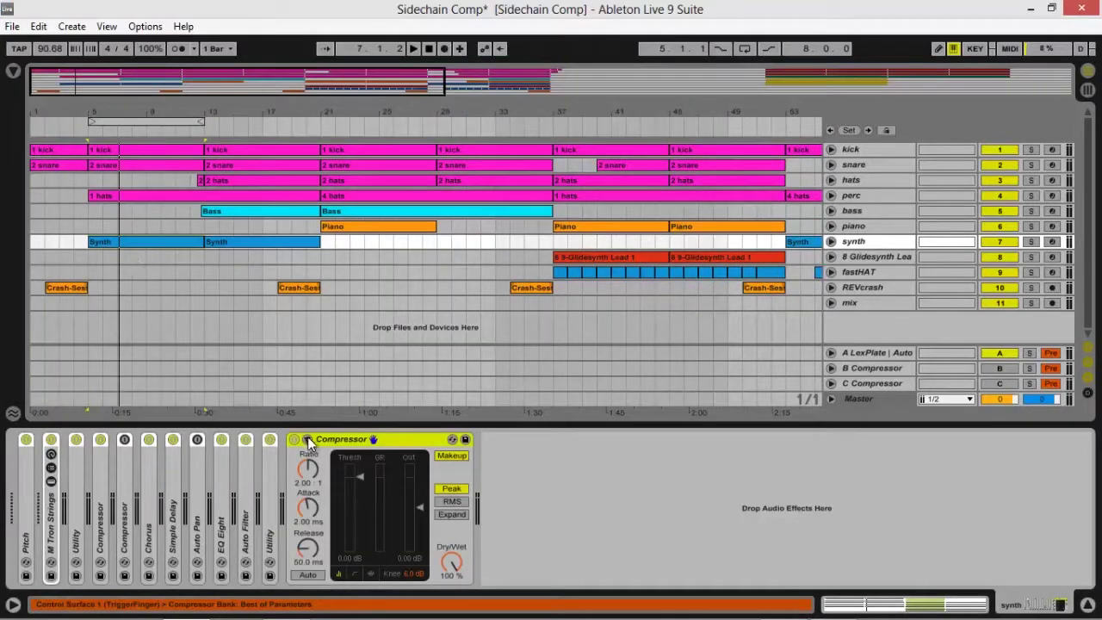
left_click(307, 440)
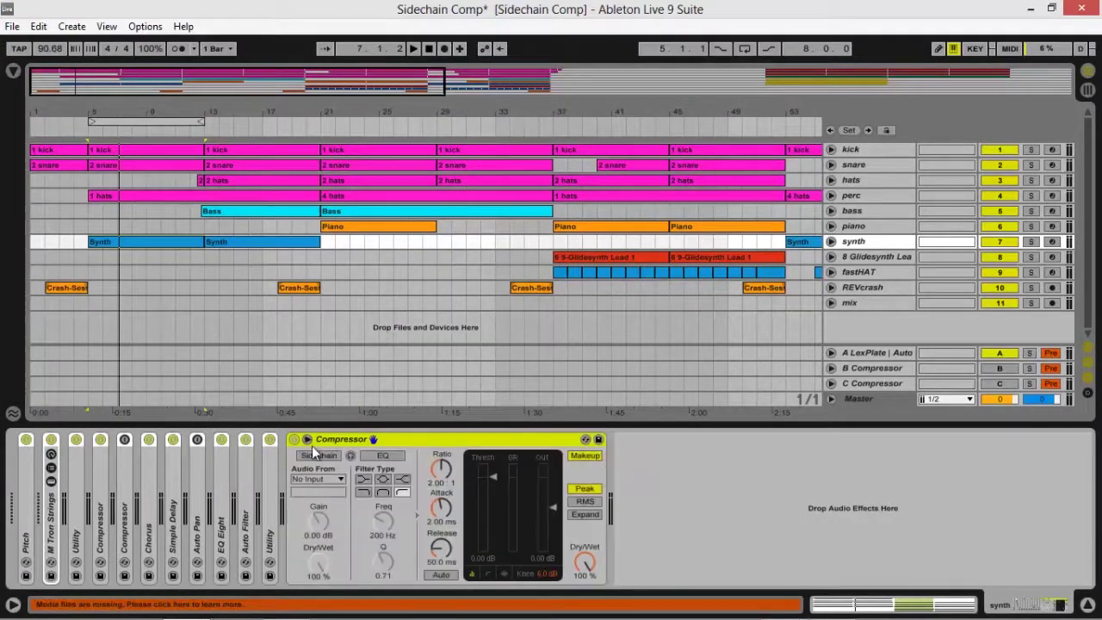
left_click(330, 454)
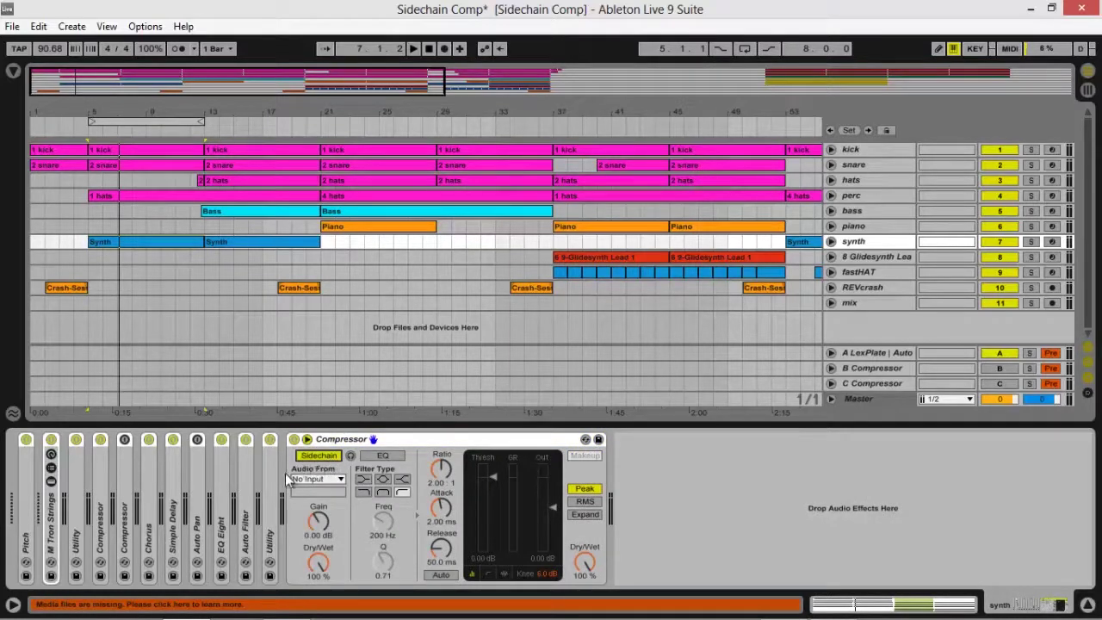
left_click(321, 479)
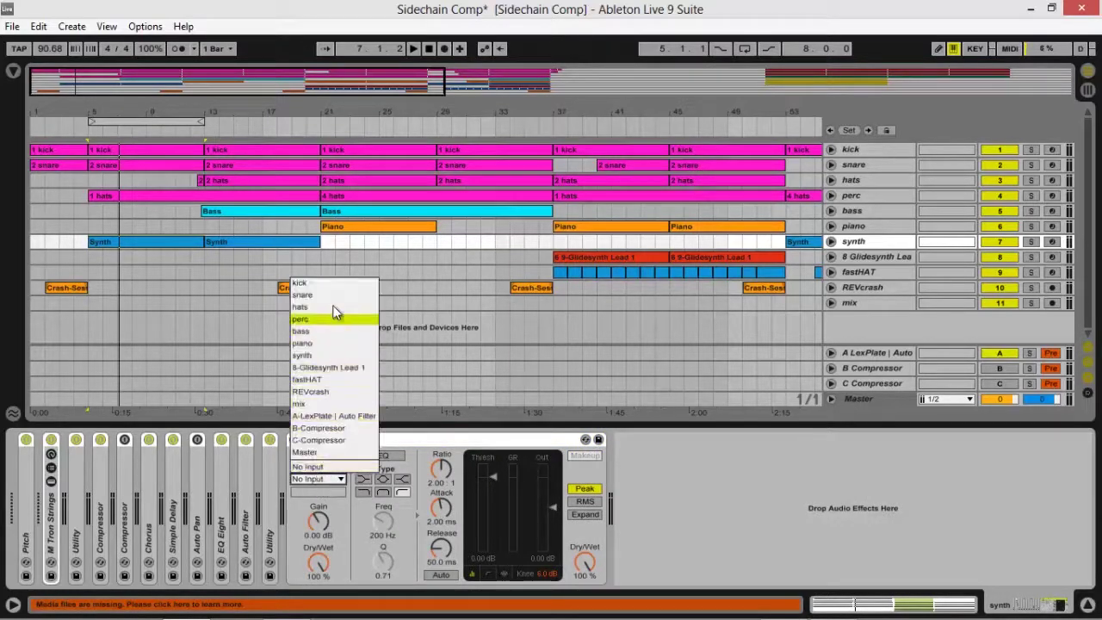
left_click(319, 281)
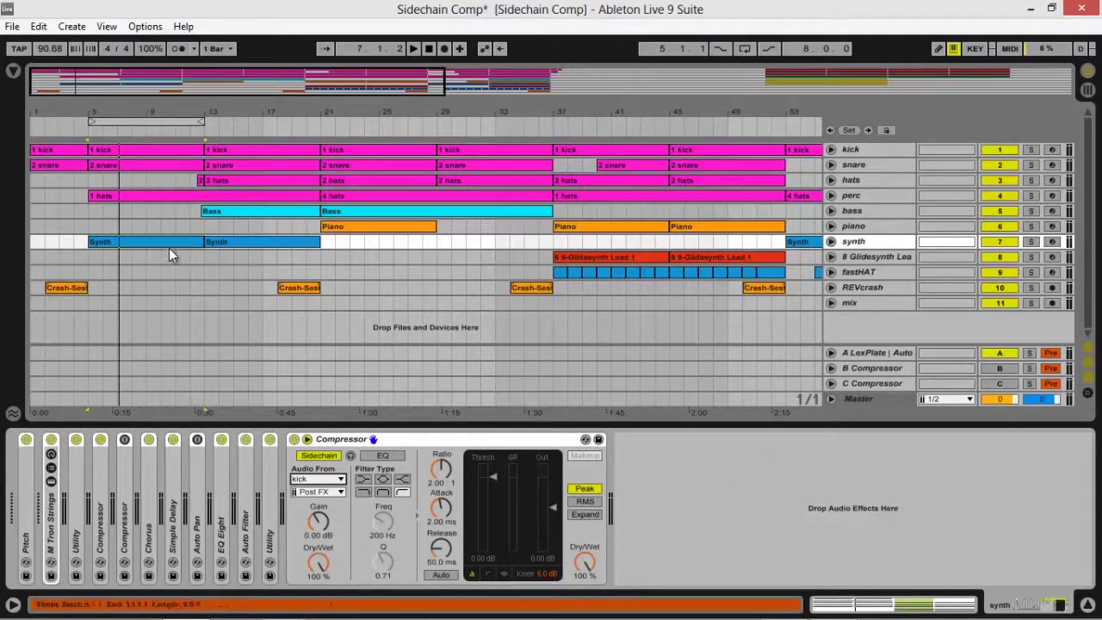
- Solo the synth track and listen to it briefly with the new Compressor bypassed, re-enabling the device when playback stops
left_click(1030, 241)
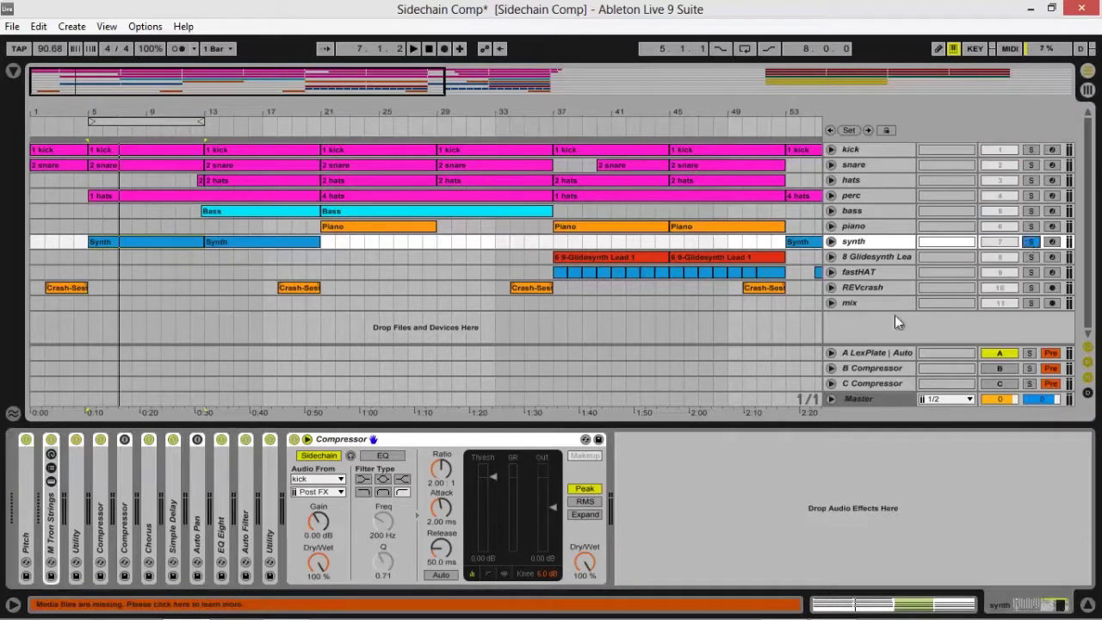
left_click(294, 439)
key("space")
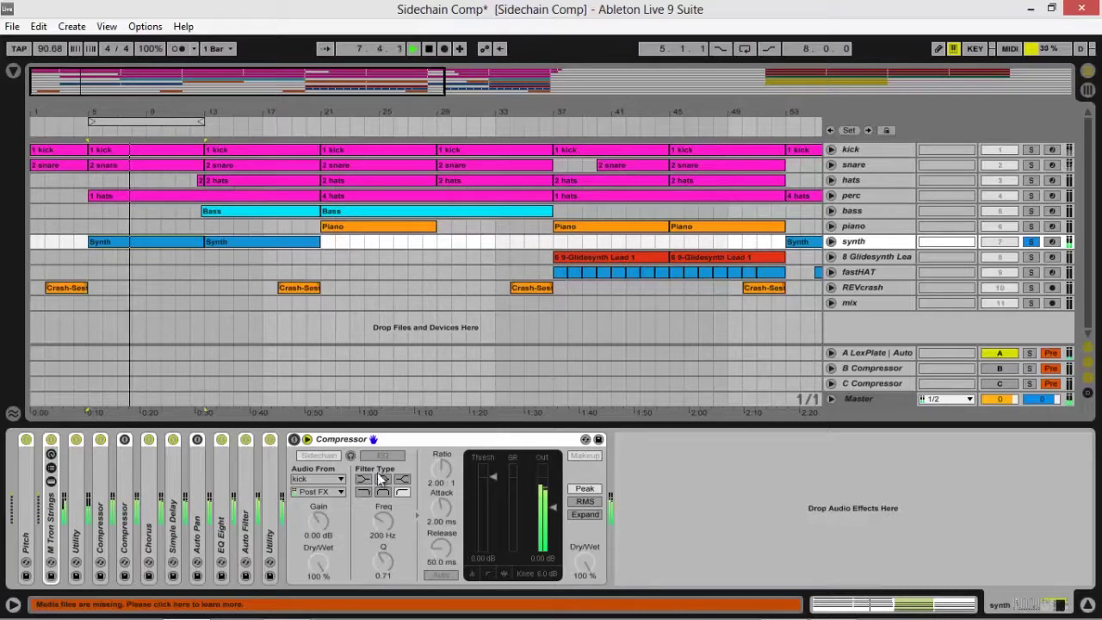
key("space")
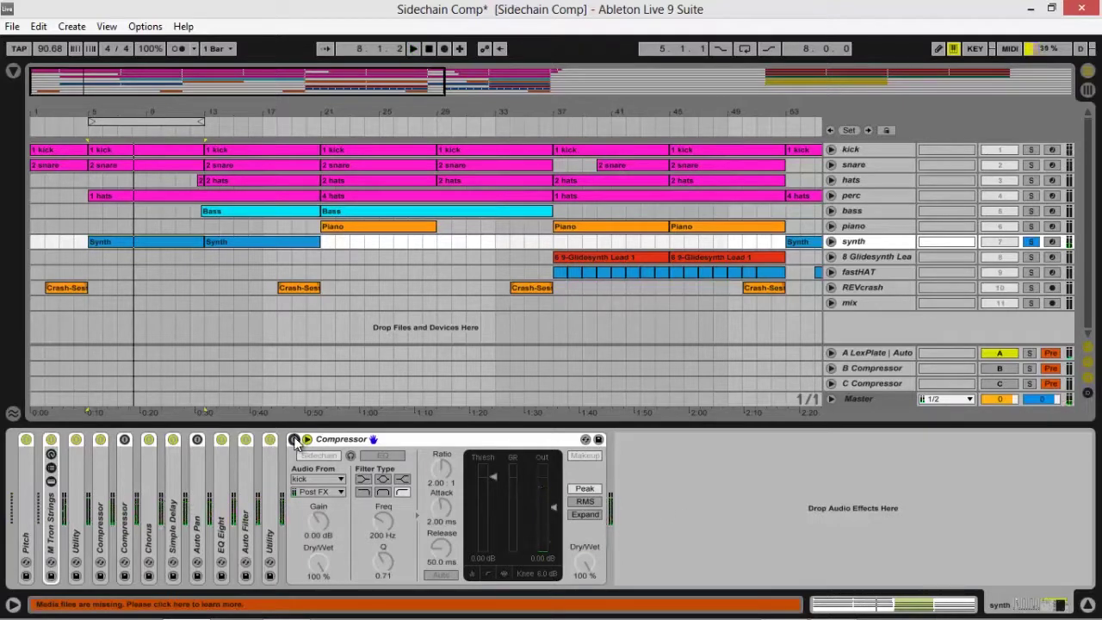
left_click(293, 439)
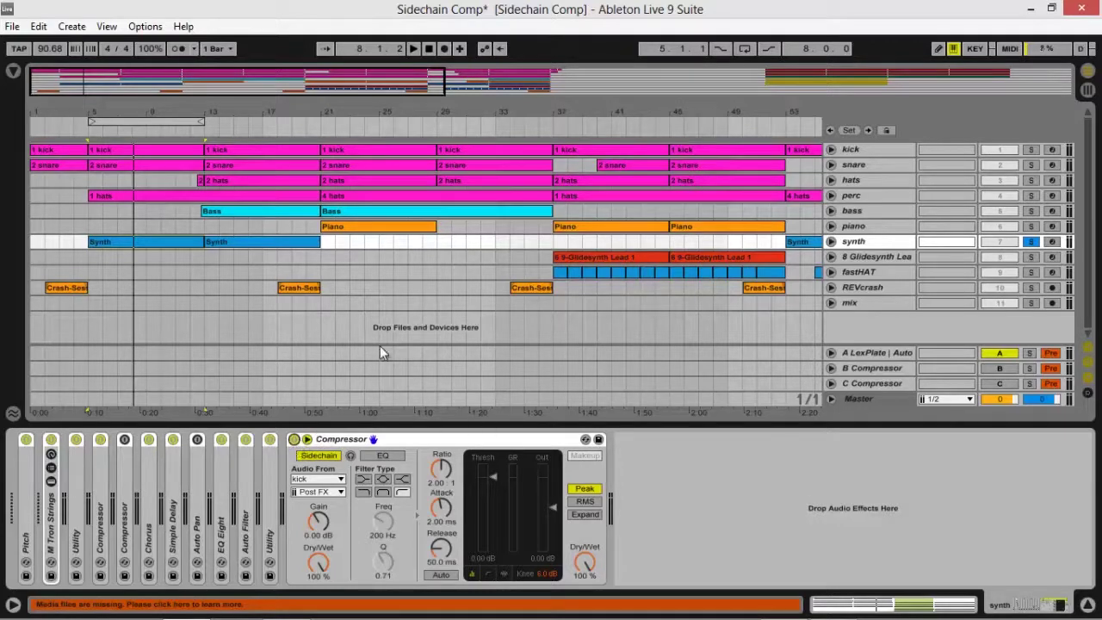
- Solo the kick track alongside the synth and listen to both with the sidechained Compressor active
left_click(1031, 150)
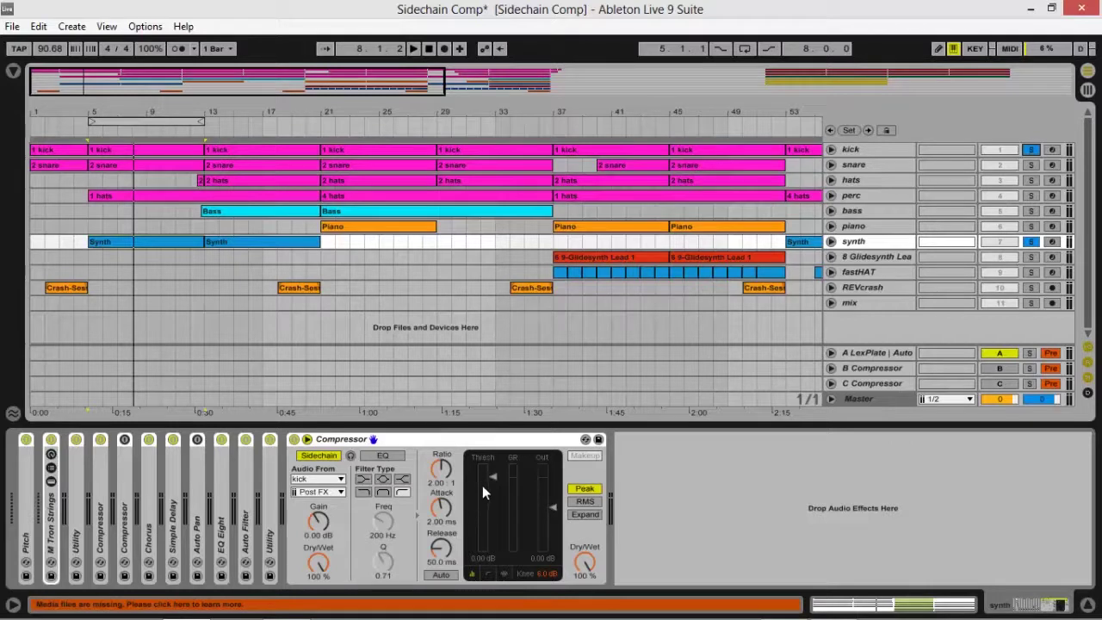
key("space")
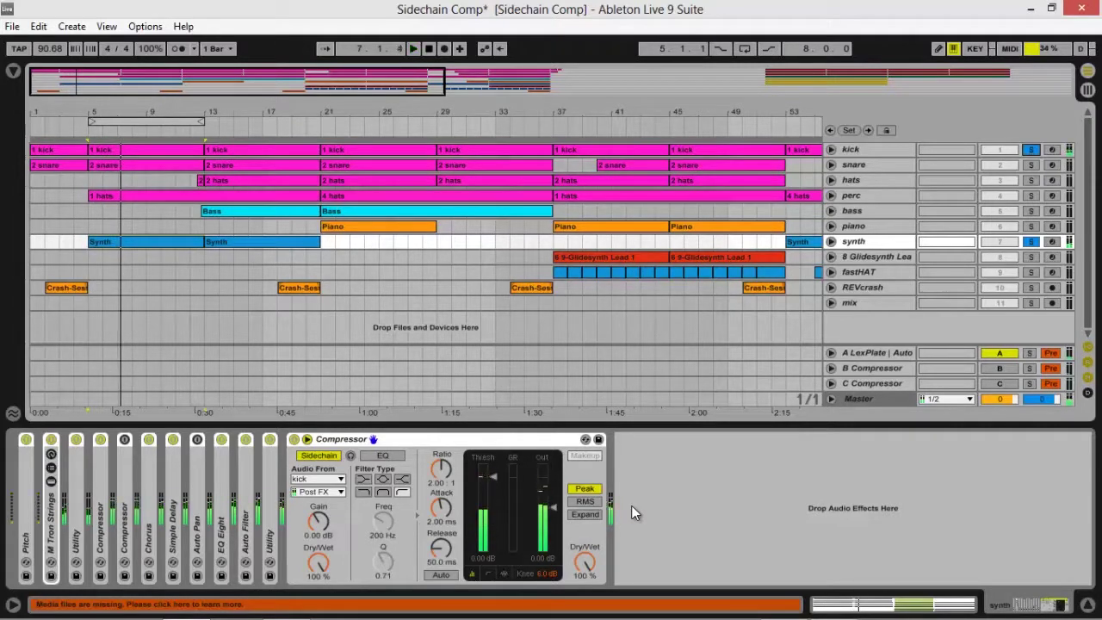
key("space")
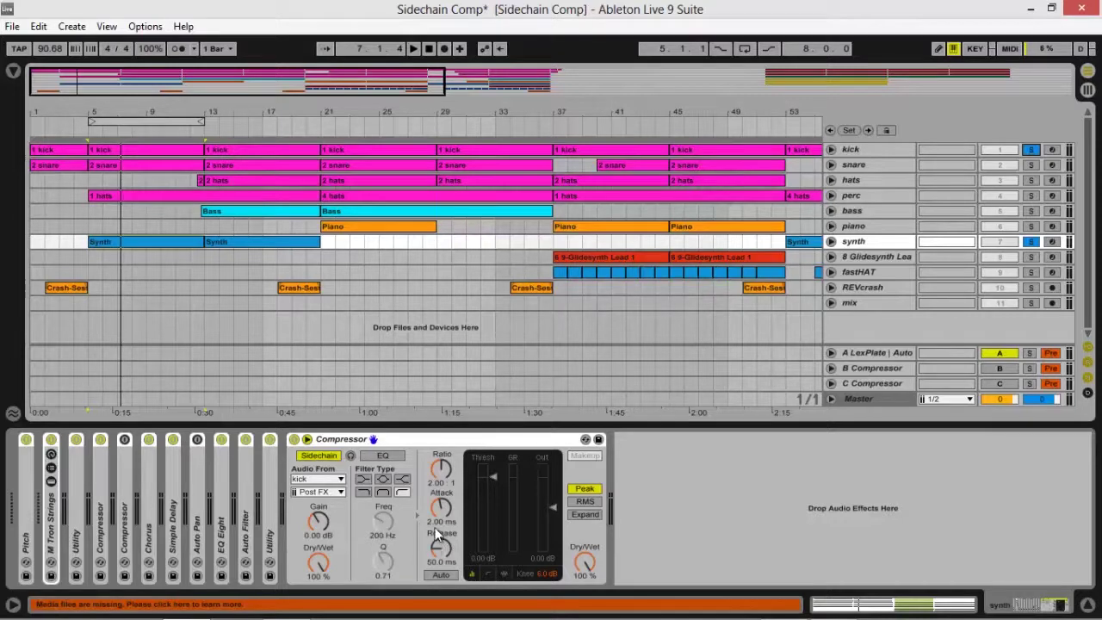
- Set the sidechained Compressor's ratio to 21.0:1, threshold to -21.9 dB, attack to 0.01 ms and release to 1.00 ms
left_click(442, 469)
scroll(444, 474, "up", 10)
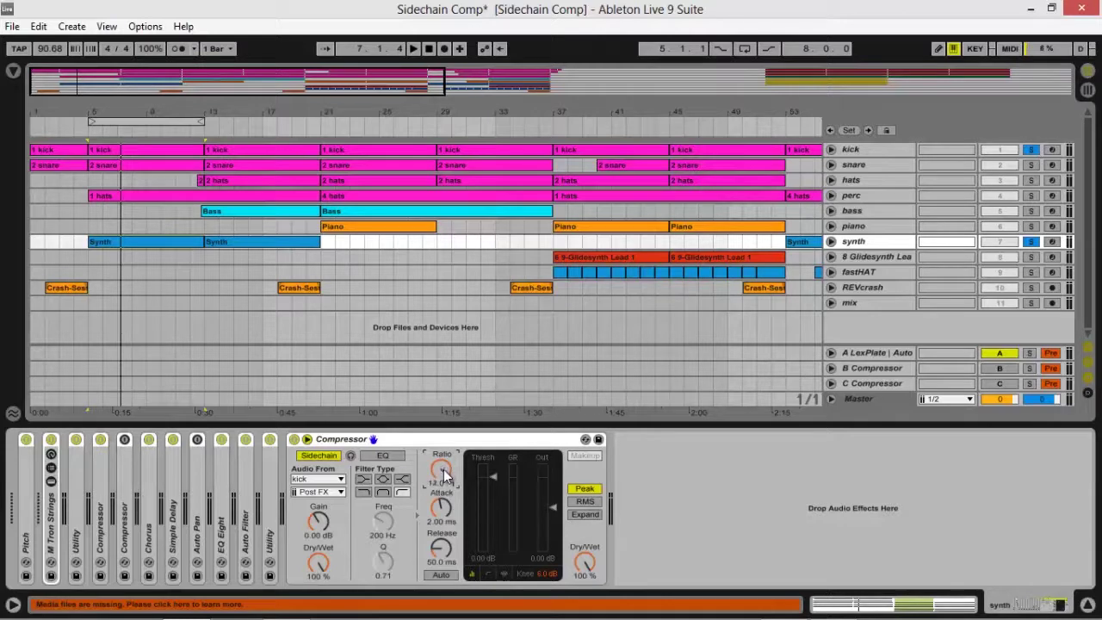
scroll(444, 473, "up", 3)
scroll(442, 512, "down", 10)
scroll(441, 548, "down", 10)
scroll(489, 473, "down", 10)
scroll(489, 480, "up", 2)
scroll(493, 518, "up", 1)
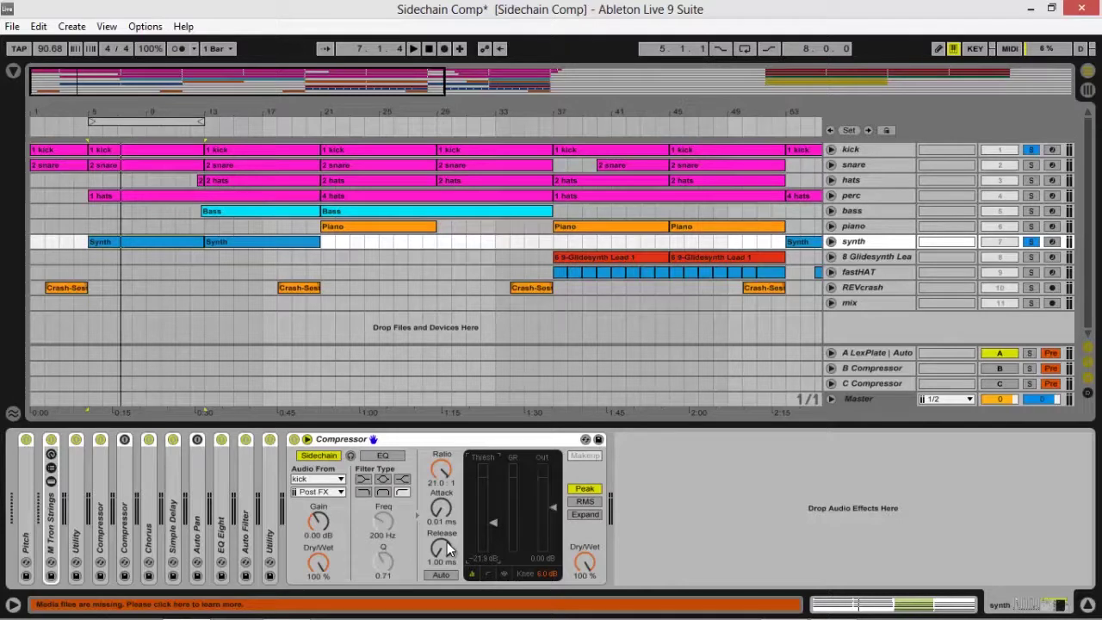
- Raise the Compressor's release to 79.6 ms while playing the soloed kick and synth
key("space")
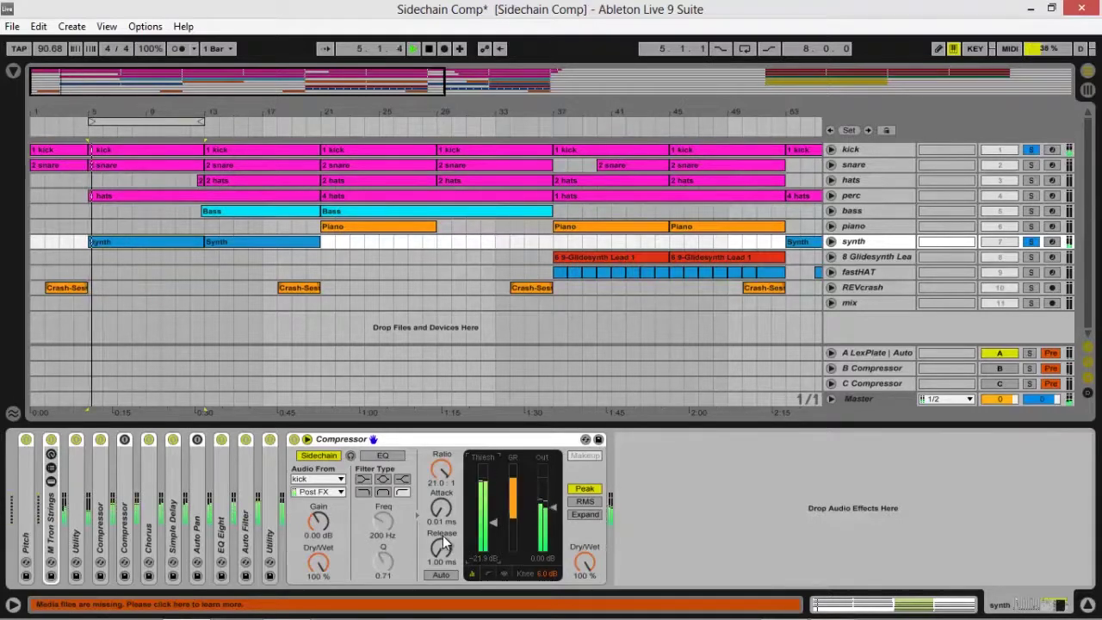
mouse_move(441, 555)
left_mouse_down()
mouse_move(442, 531)
mouse_move(442, 561)
left_mouse_up()
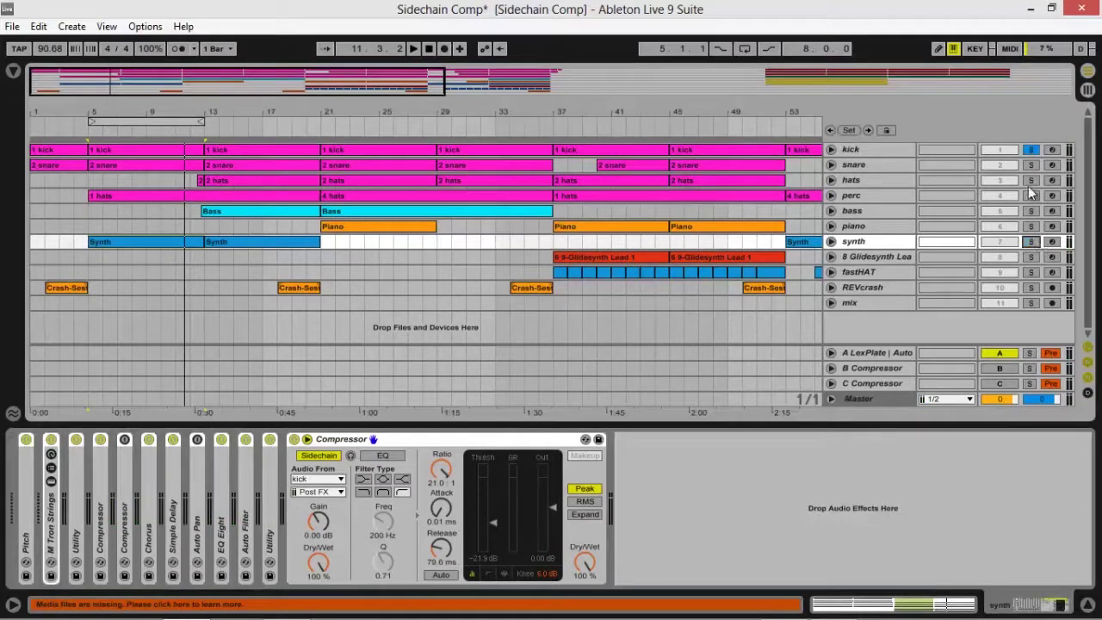
- Clear the kick and synth solos and compare the full mix with the synth's Compressor bypassed and re-enabled
left_click(1032, 152)
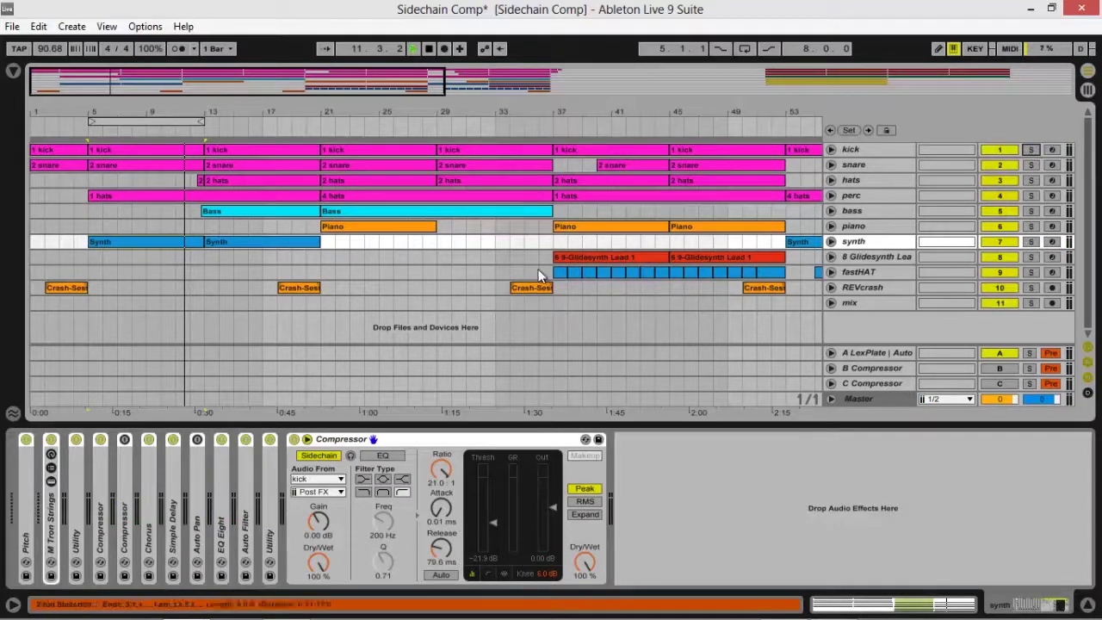
key("space")
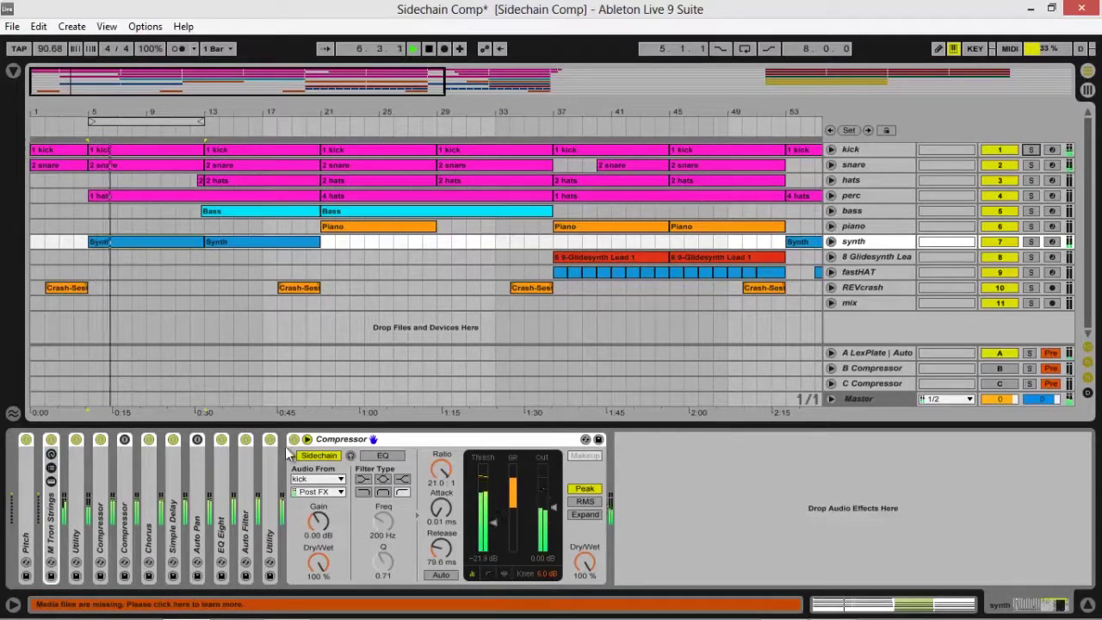
left_click(293, 440)
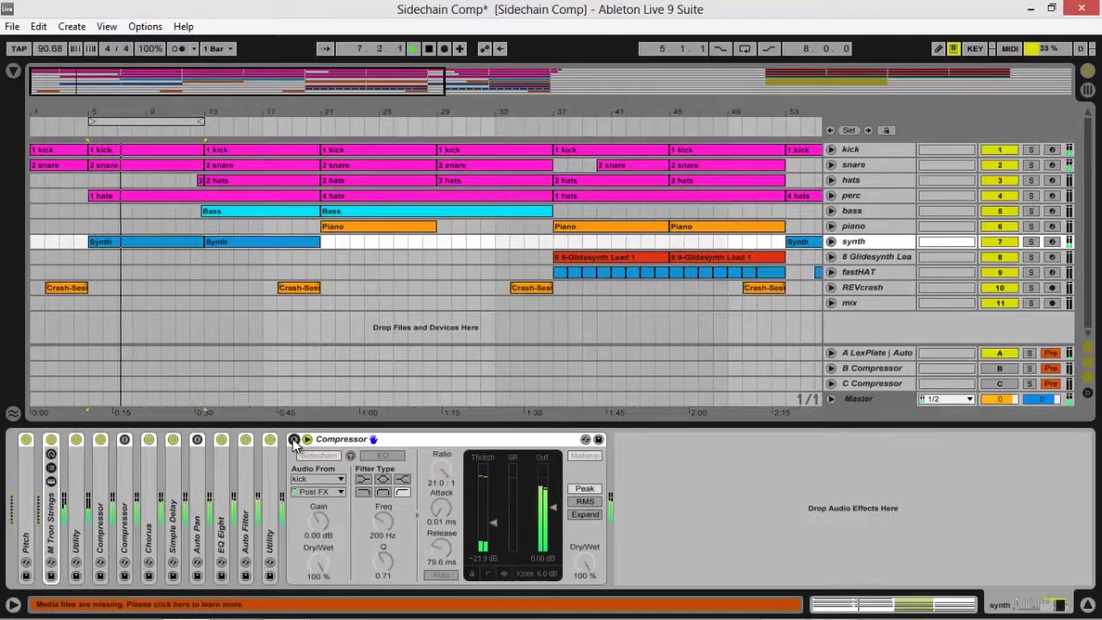
left_click(294, 440)
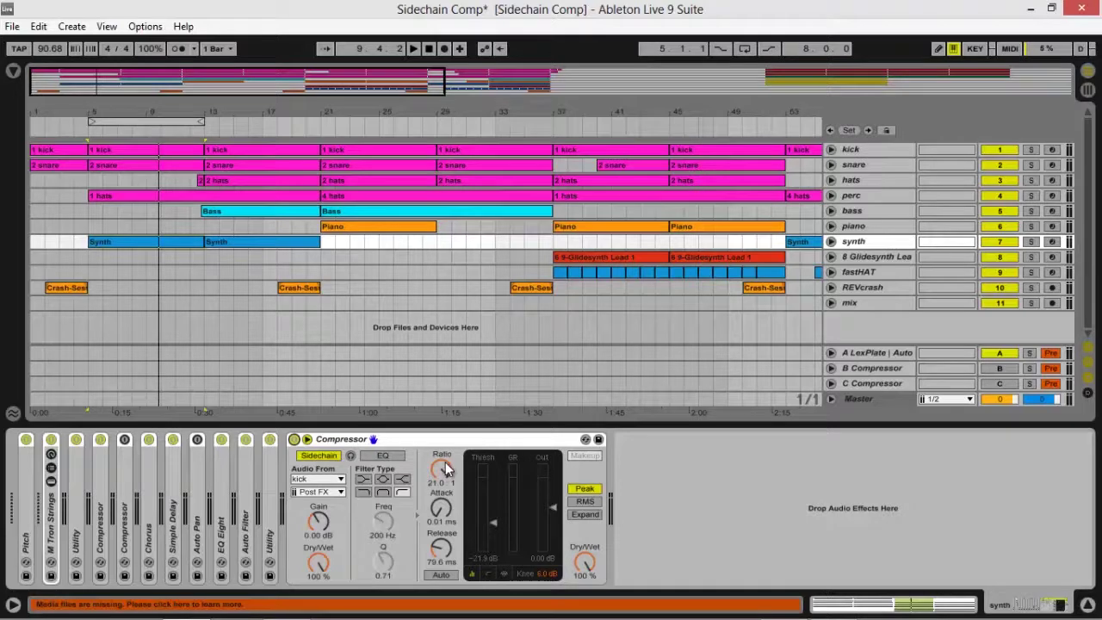
- Try lower and higher Compressor ratios during playback of the full mix and settle on 4.20:1
key("space")
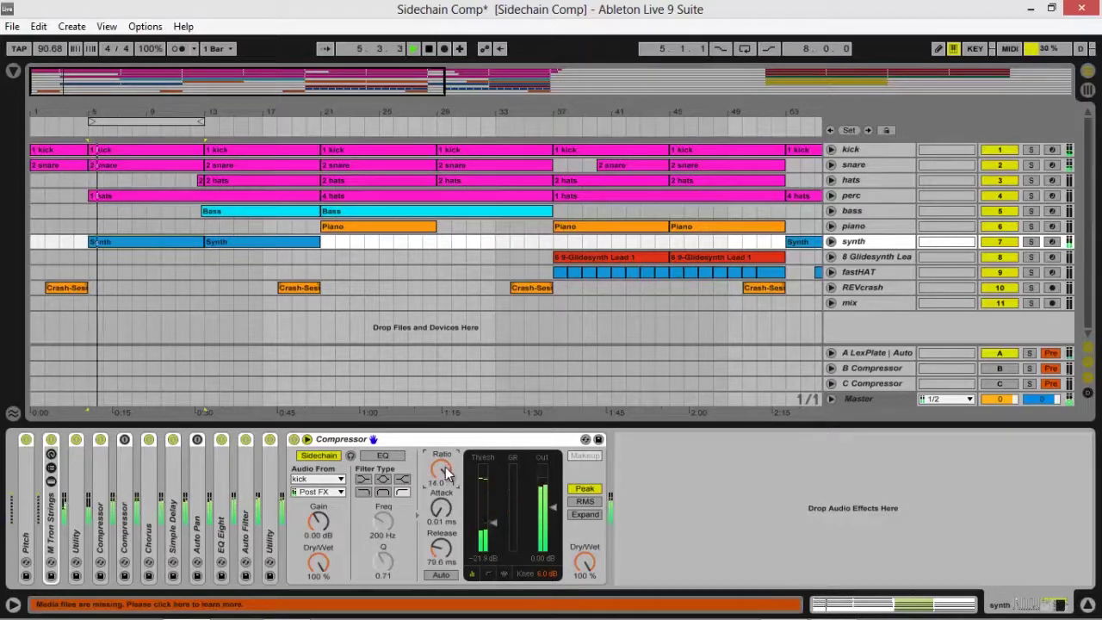
left_click_drag(446, 474, 446, 499)
scroll(441, 469, "down", 5)
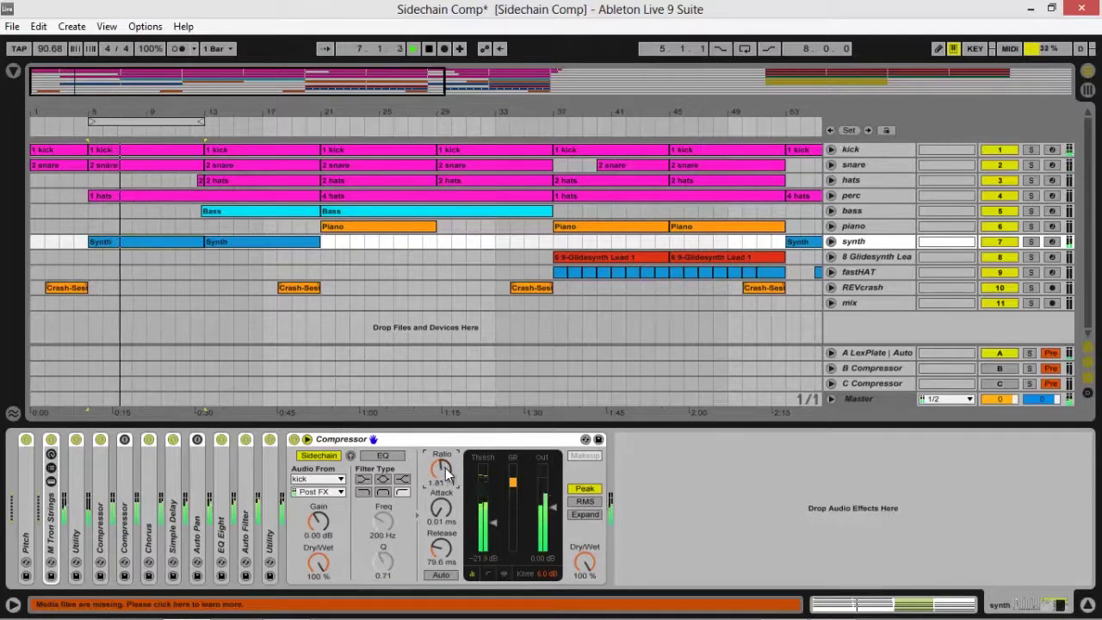
scroll(441, 469, "up", 3)
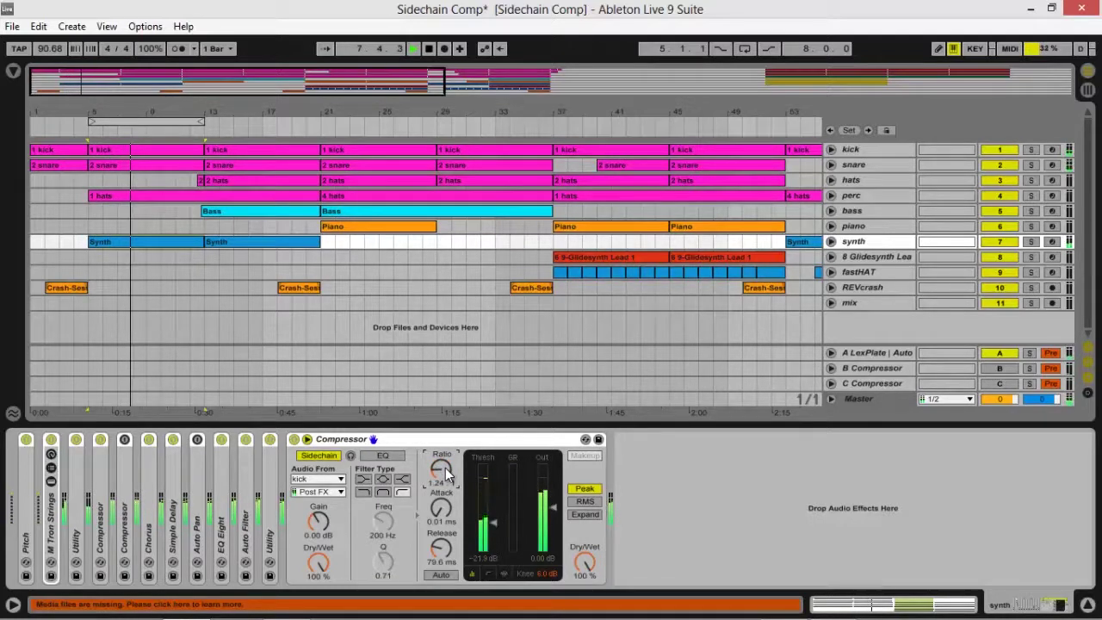
scroll(442, 469, "up", 5)
scroll(441, 469, "up", 2)
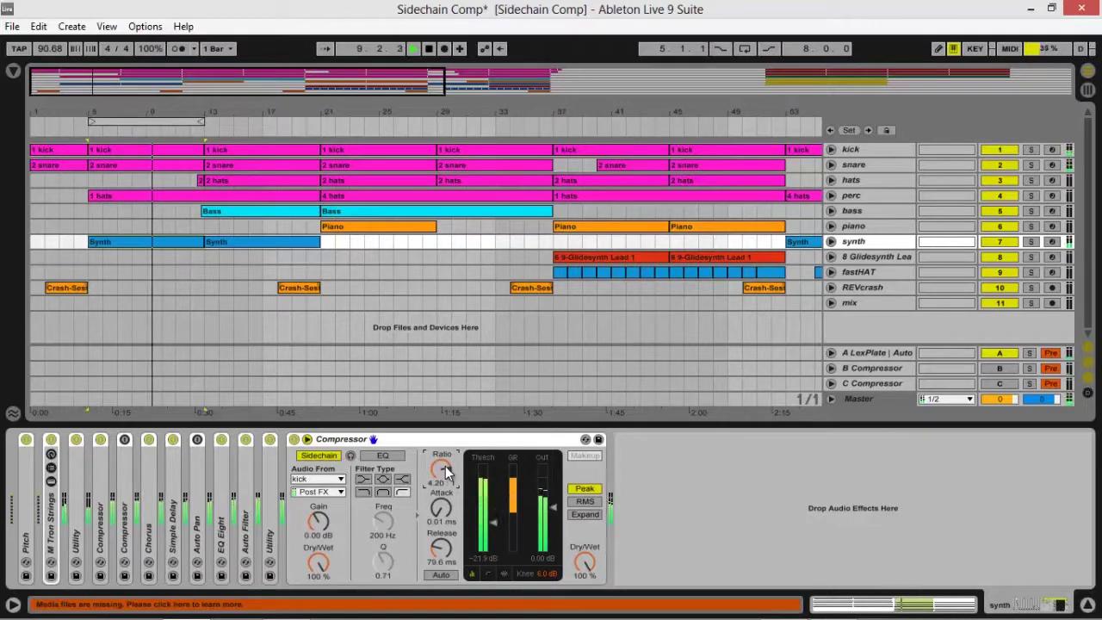
scroll(442, 469, "down", 2)
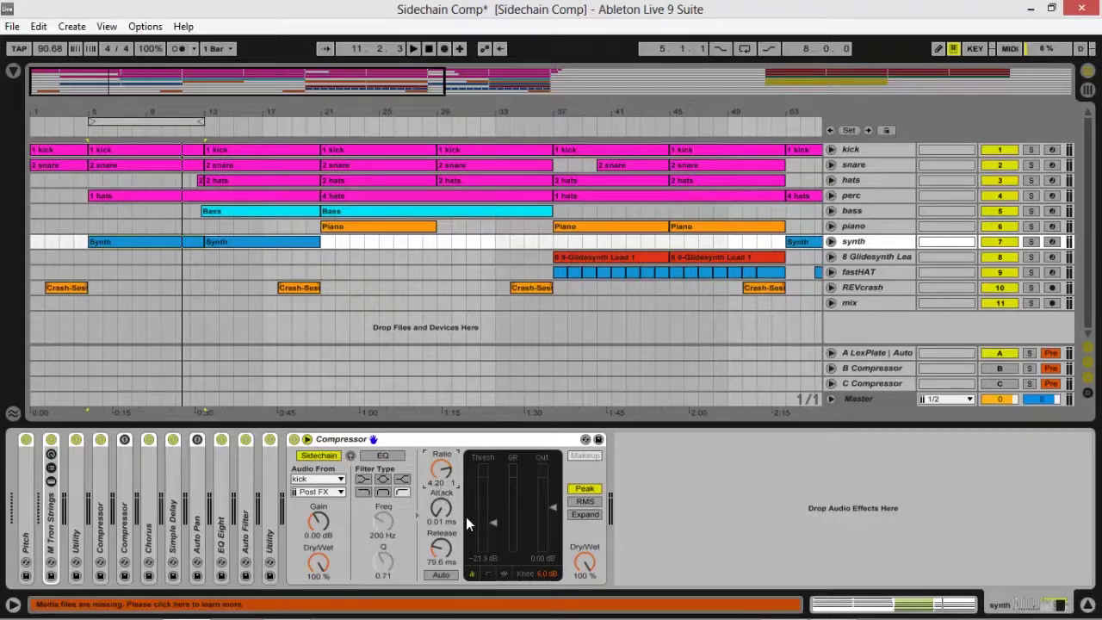
- Set the Compressor's threshold to about -19 dB during playback and compare the mix with the device bypassed and enabled
key("space")
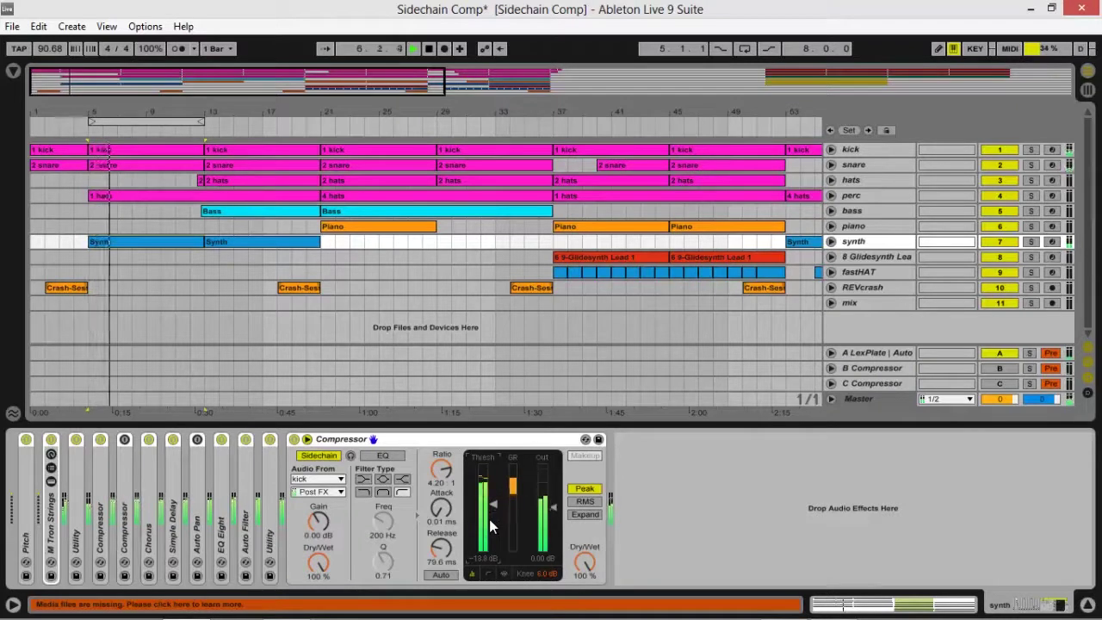
mouse_move(490, 521)
left_mouse_down()
mouse_move(490, 559)
mouse_move(490, 509)
mouse_move(490, 523)
left_mouse_up()
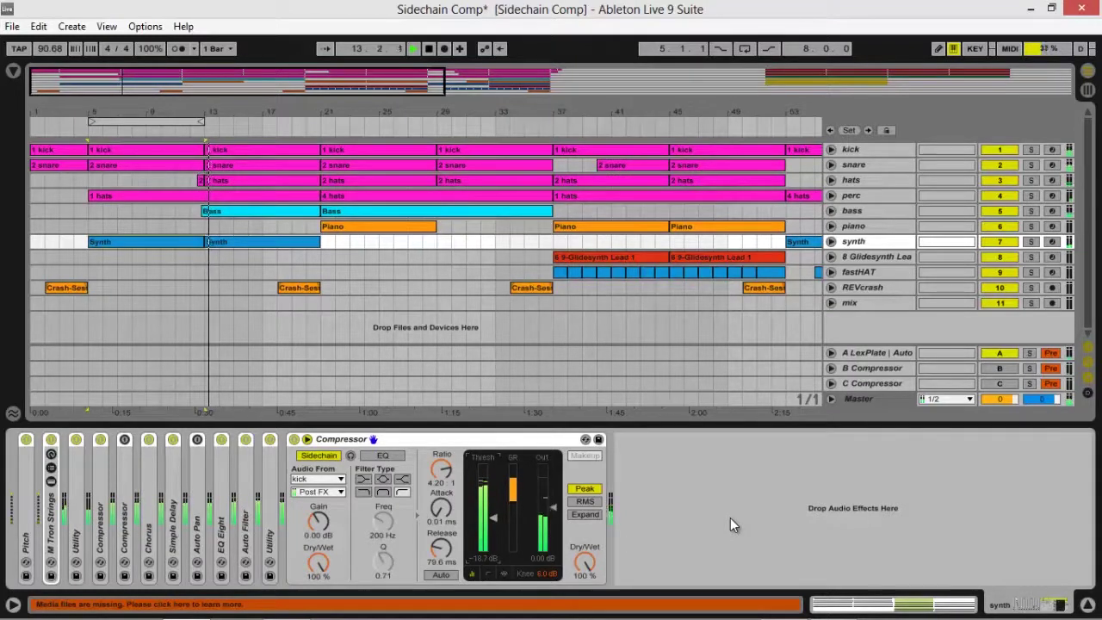
left_click(294, 439)
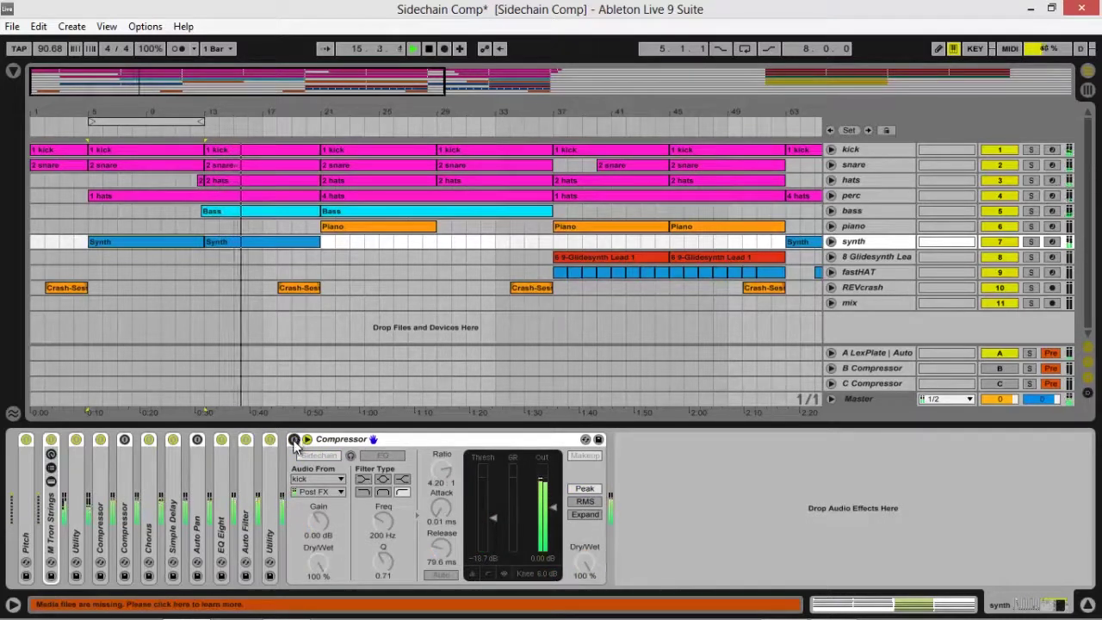
left_click(294, 439)
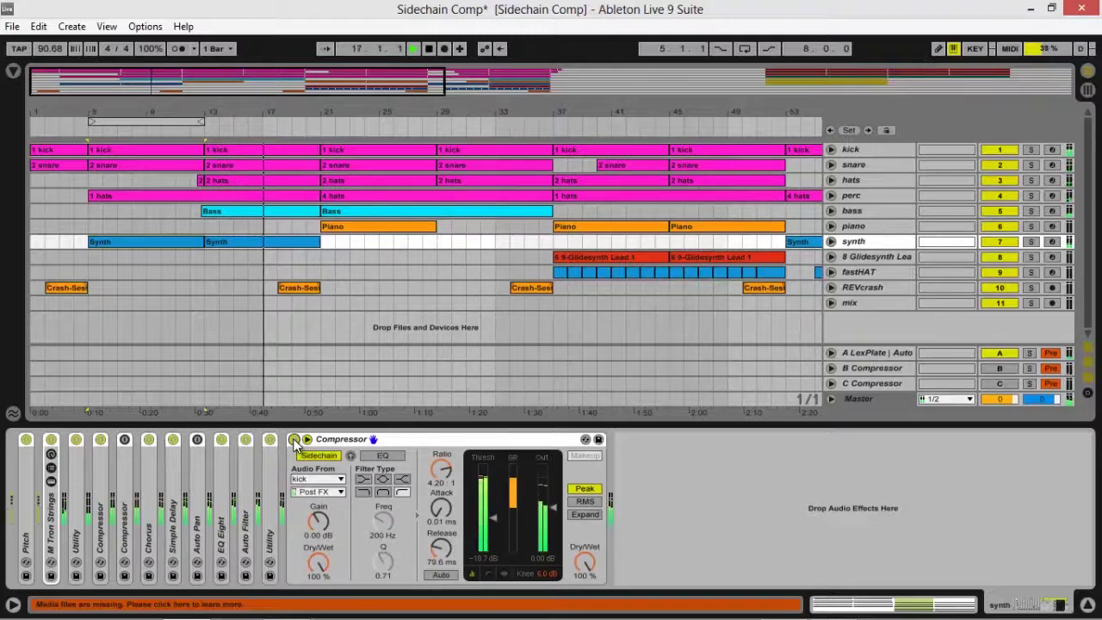
key("space")
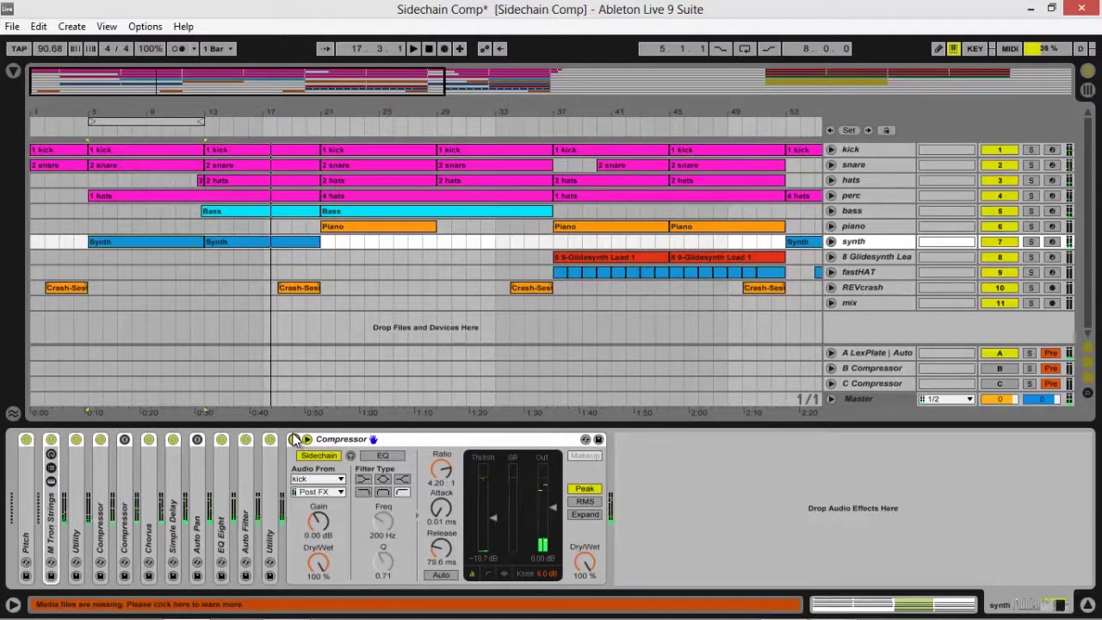